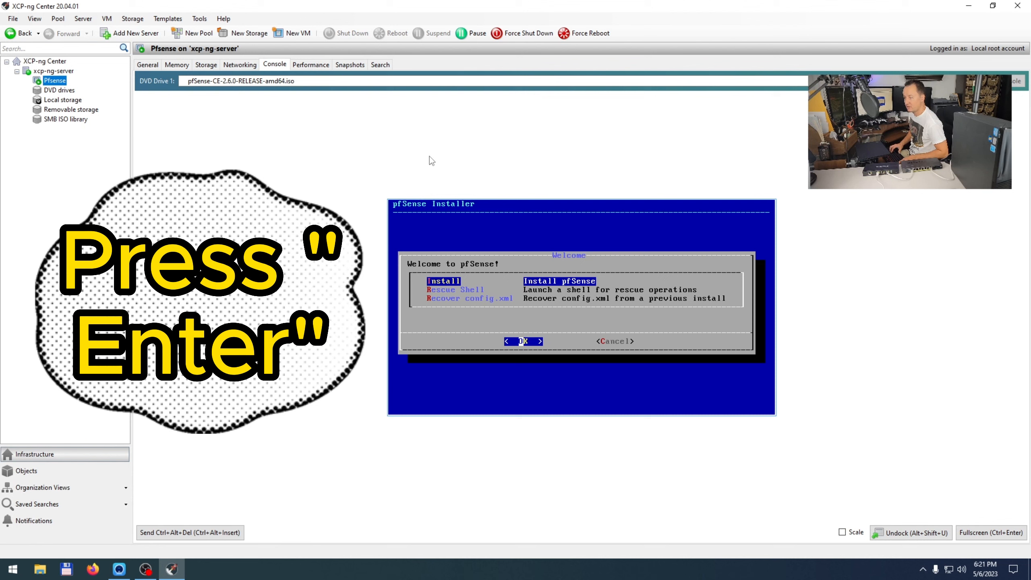
Step: Install pfSense with the default keymap and Auto (UFS) BIOS partitioning, declining manual shell configuration
key("Return")
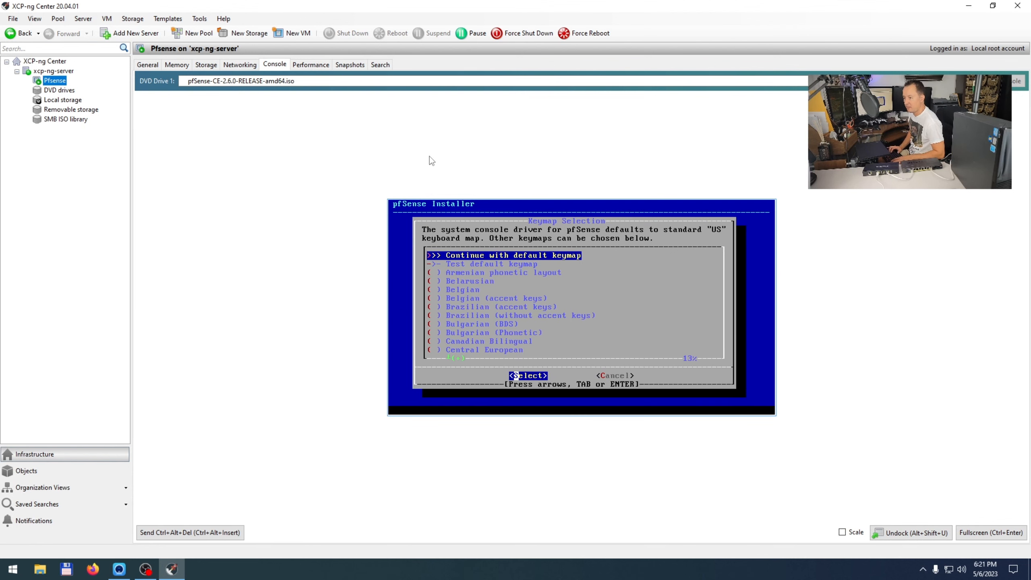
key("Return")
key("Down")
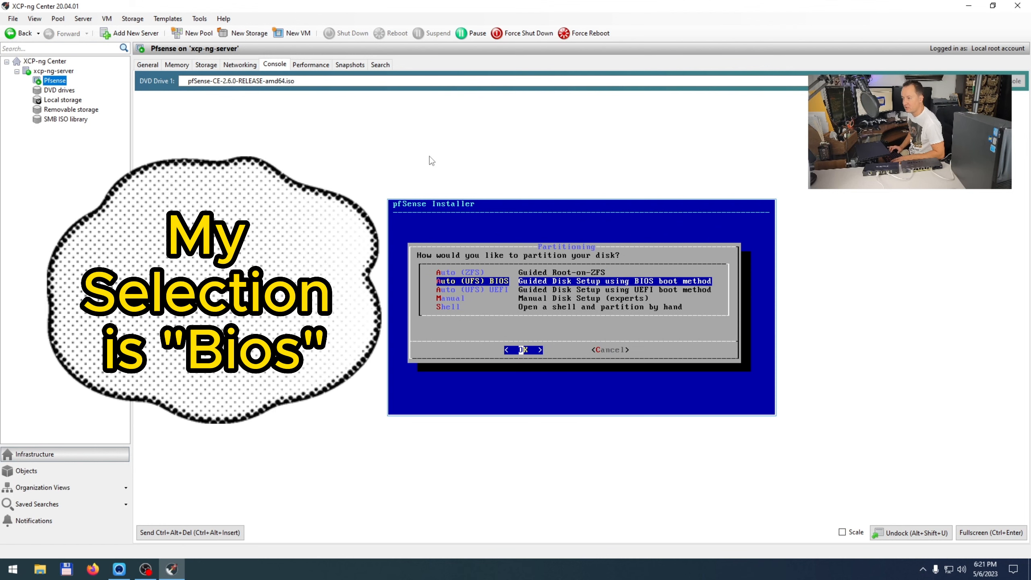
key("Return")
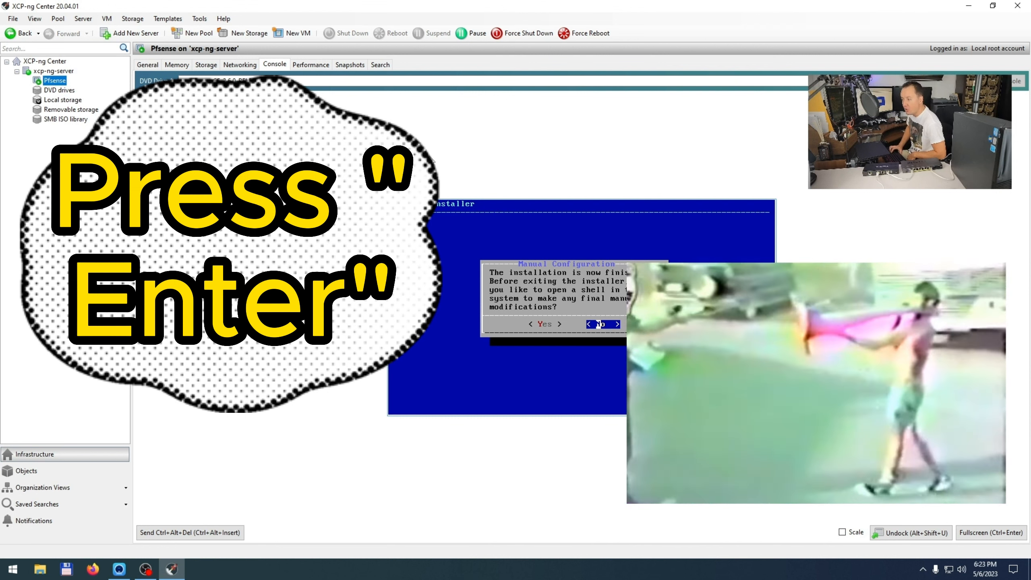
key("Return")
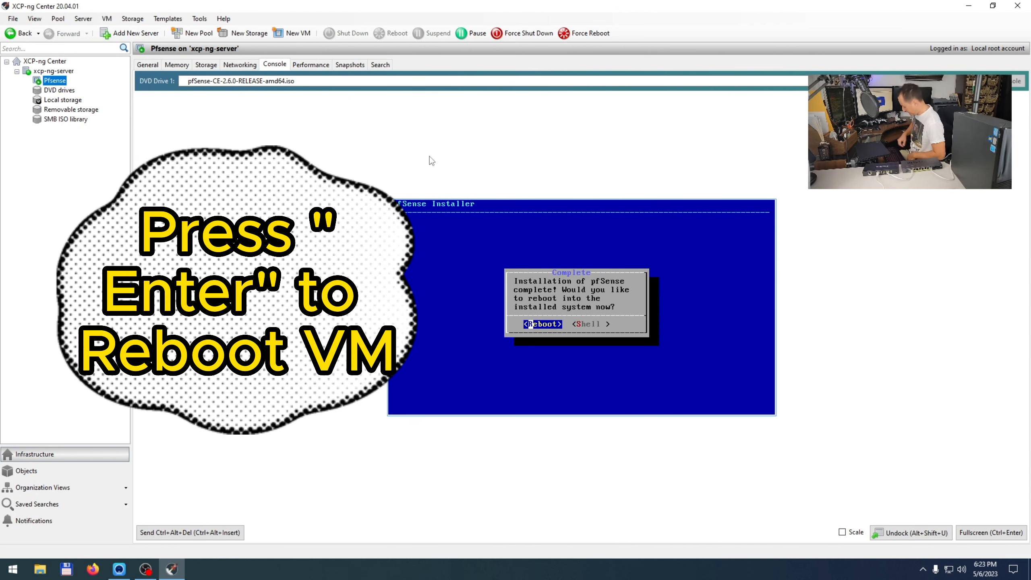
Step: Reboot the VM from the installer's Complete prompt into the installed pfSense
key("Return")
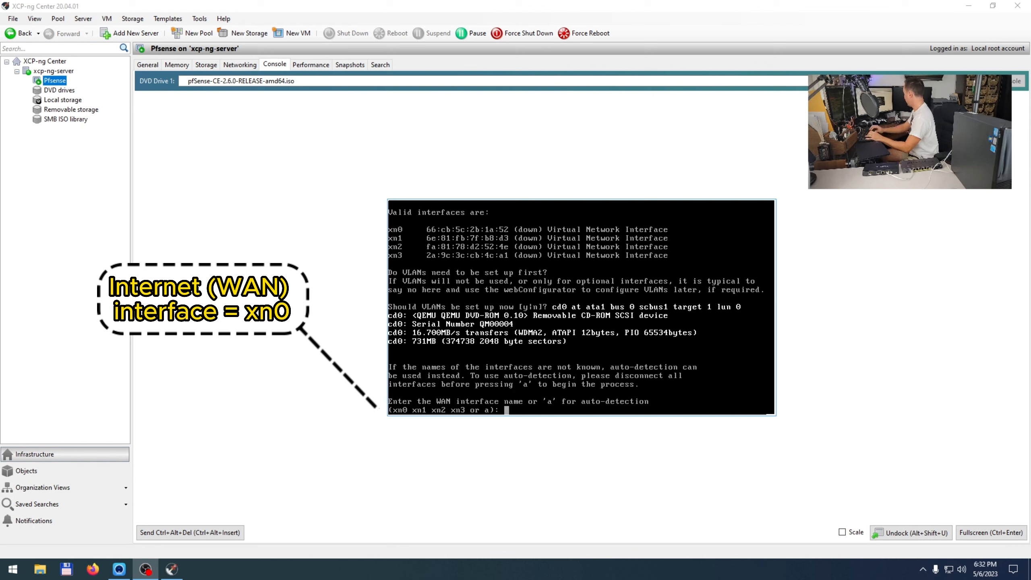
Step: Assign xn0 as the WAN interface and xn1 as the LAN interface, correcting the mistyped nx1
type("xn0")
key("Return")
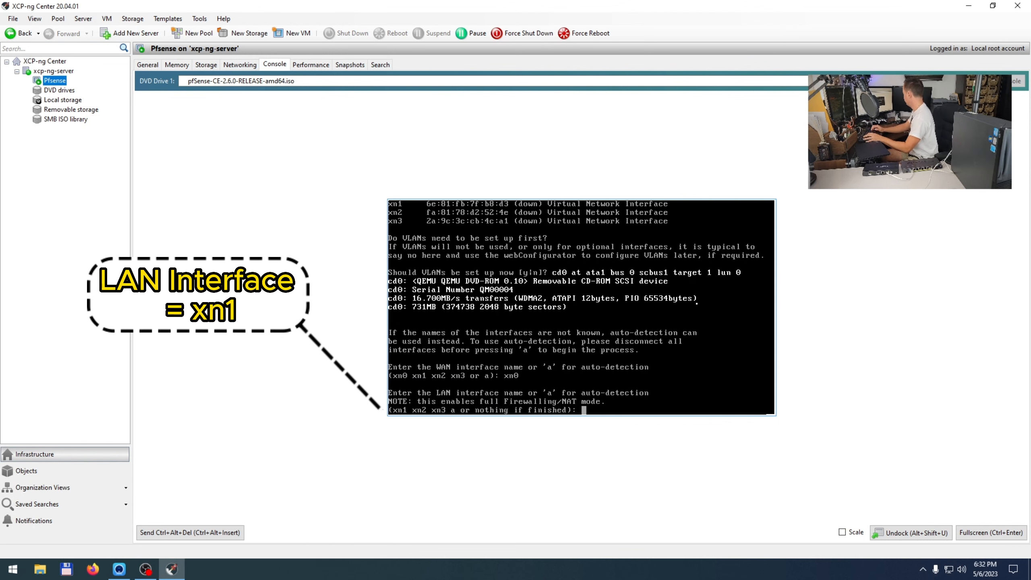
type("nx1")
key("Return")
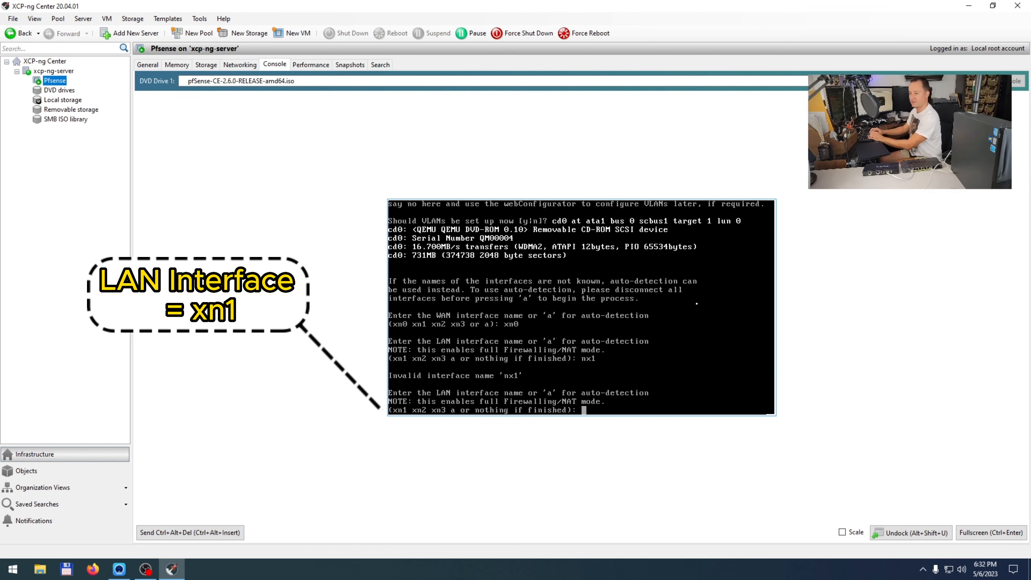
type("xn1")
key("Return")
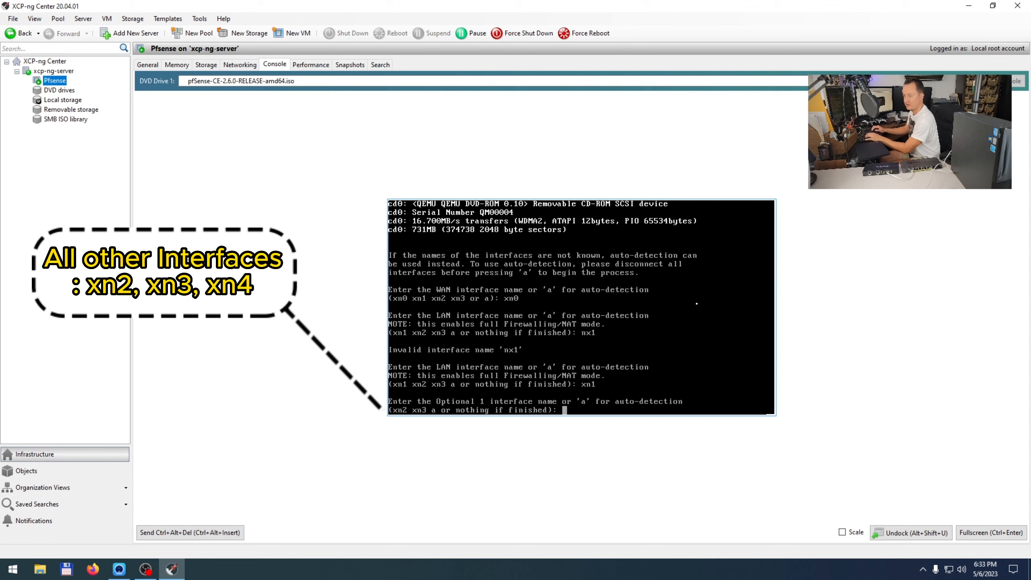
Step: Assign xn2 and xn3 as optional interfaces and confirm the assignments with y
type("xn2")
key("Return")
type("xn2")
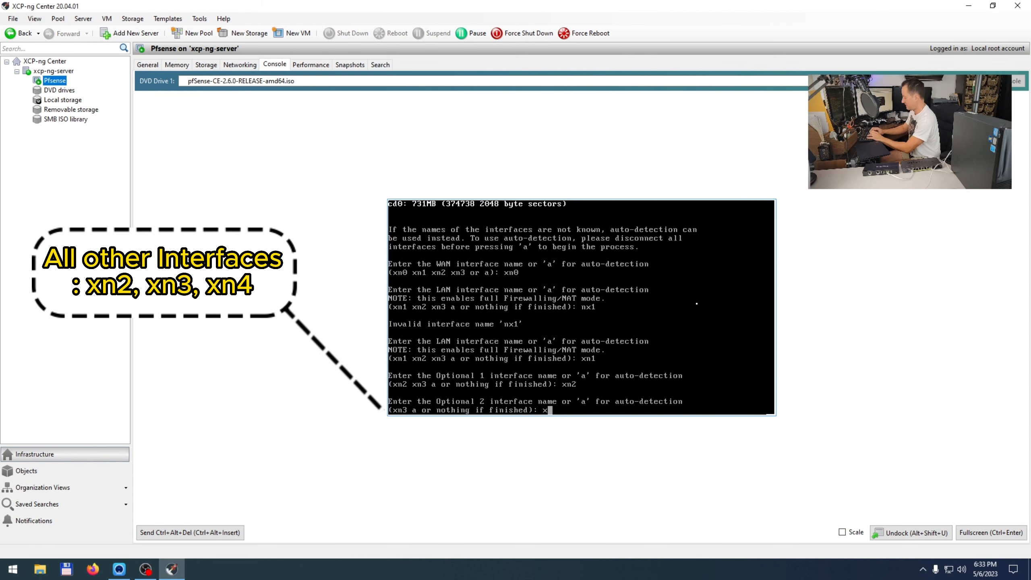
type("3")
key("Return")
type("y")
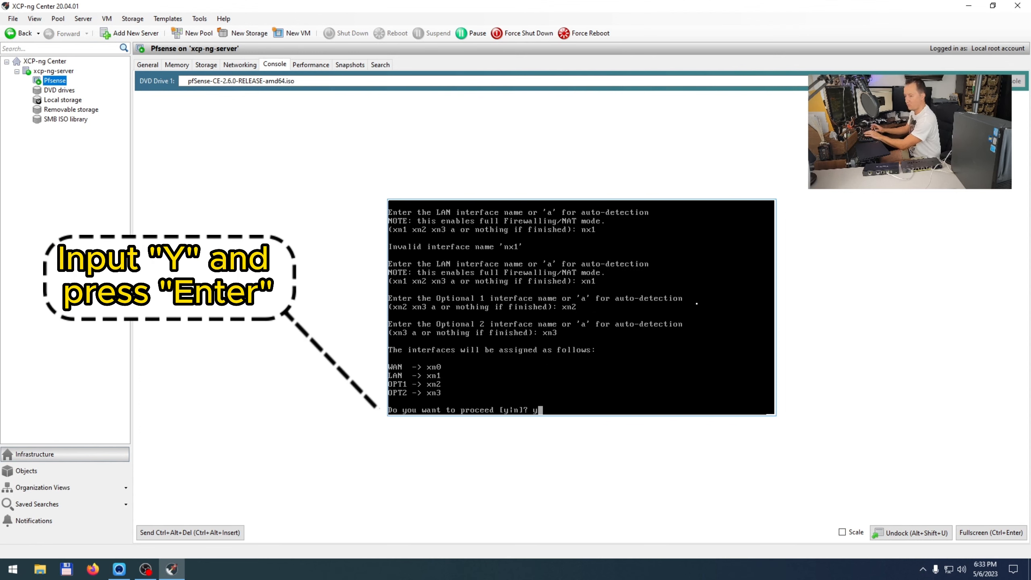
key("Return")
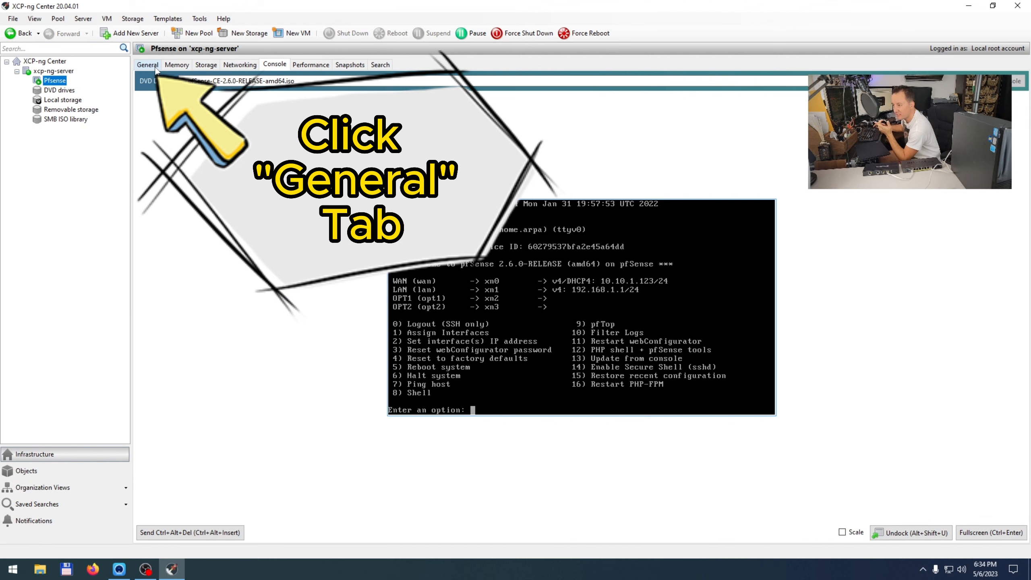
Step: Enable autostart on server boot in the Pfsense VM's boot options, then return to its console
left_click(157, 68)
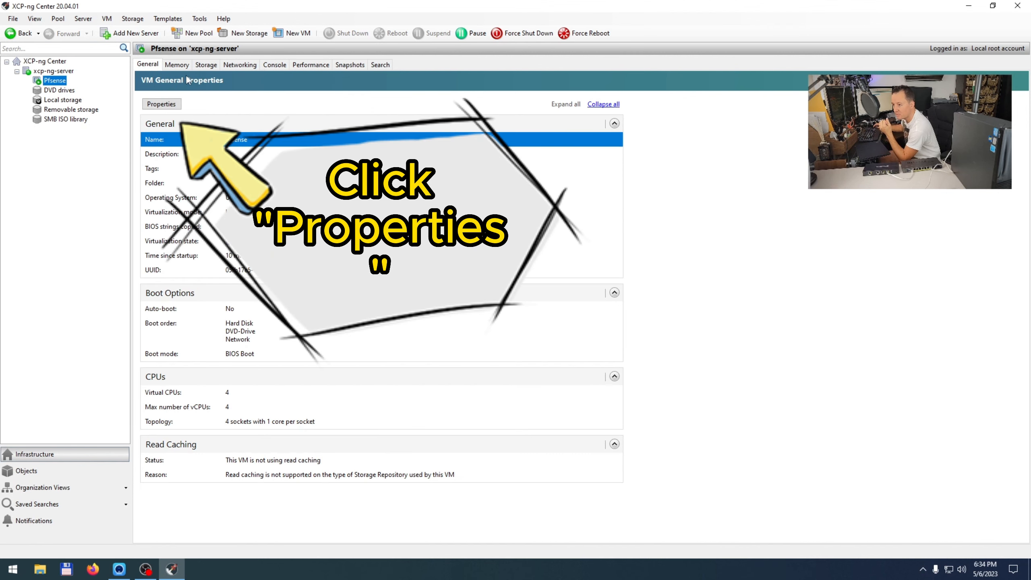
left_click(171, 104)
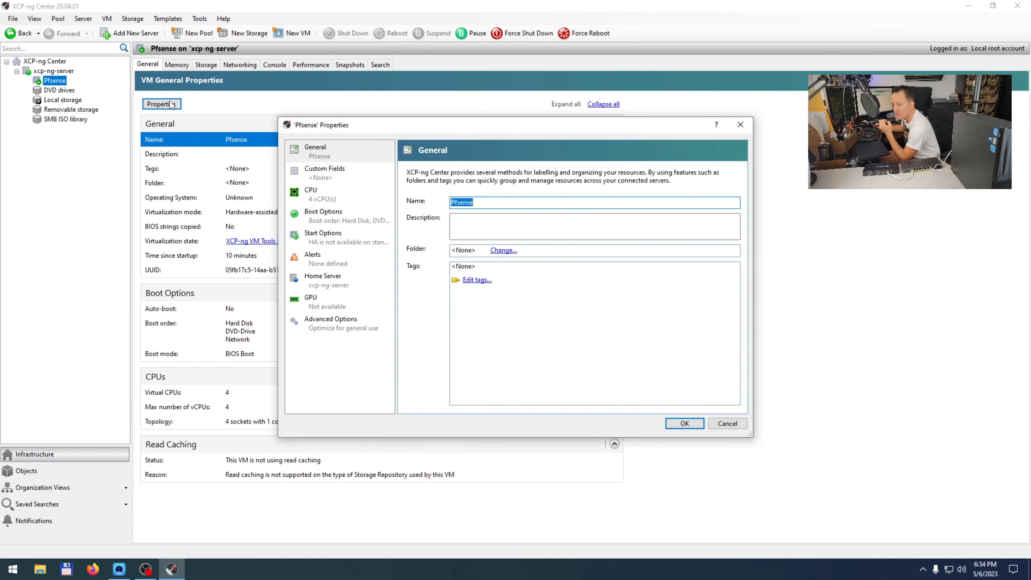
left_click(335, 218)
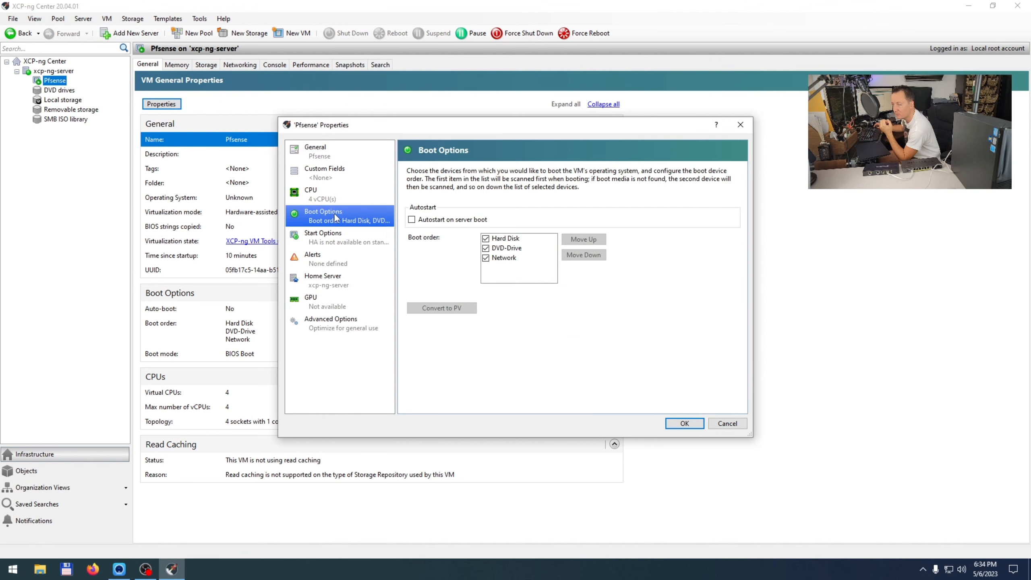
left_click(411, 219)
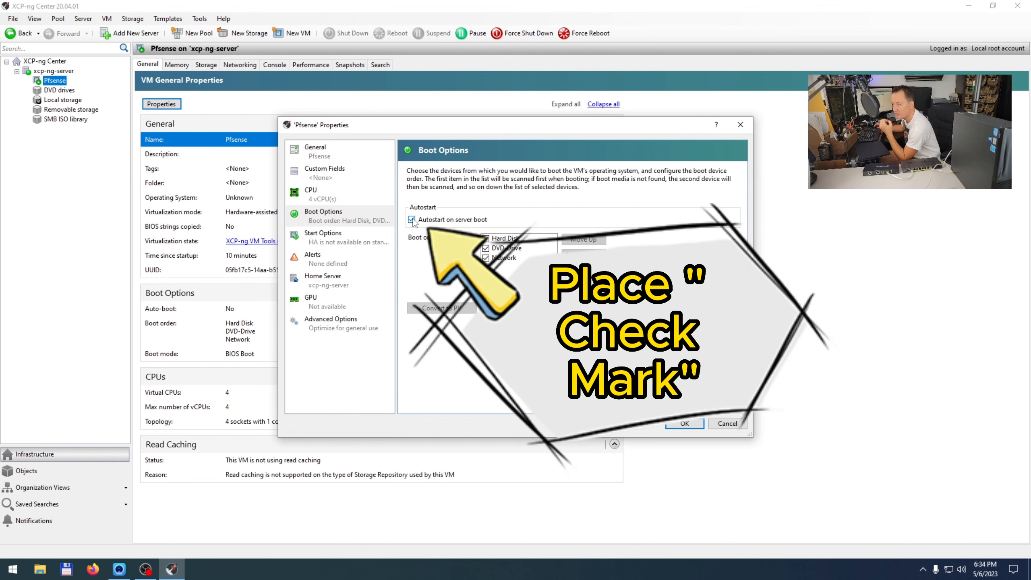
left_click(684, 423)
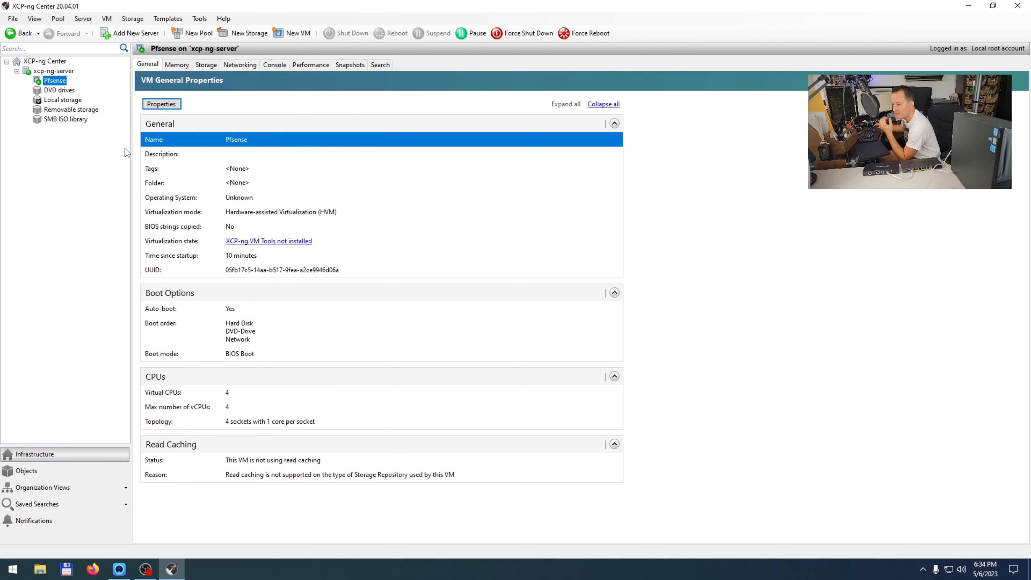
left_click(276, 65)
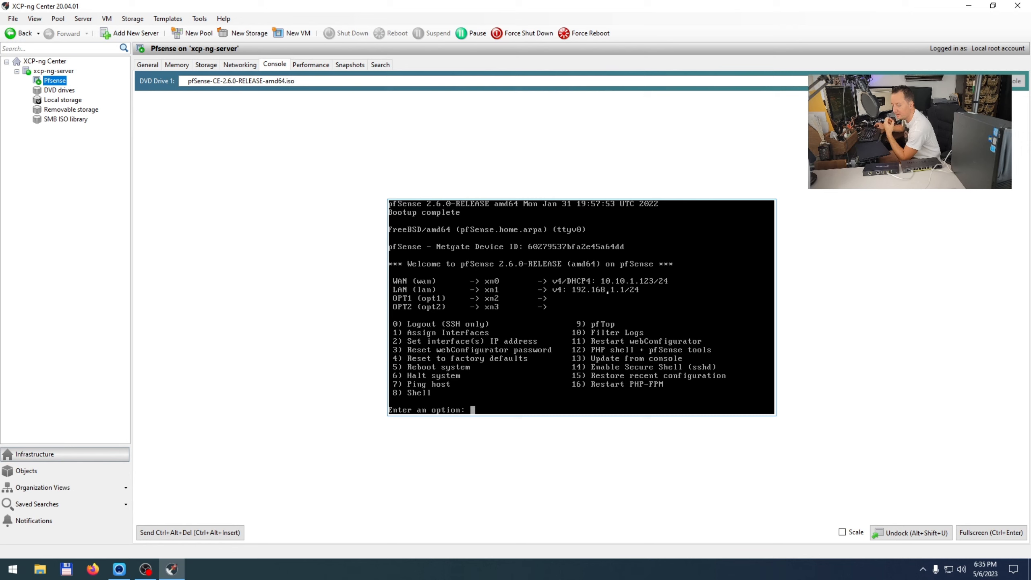
Step: Load 192.168.1.1 in a maximized Firefox and accept the self-signed certificate risk
left_click(92, 569)
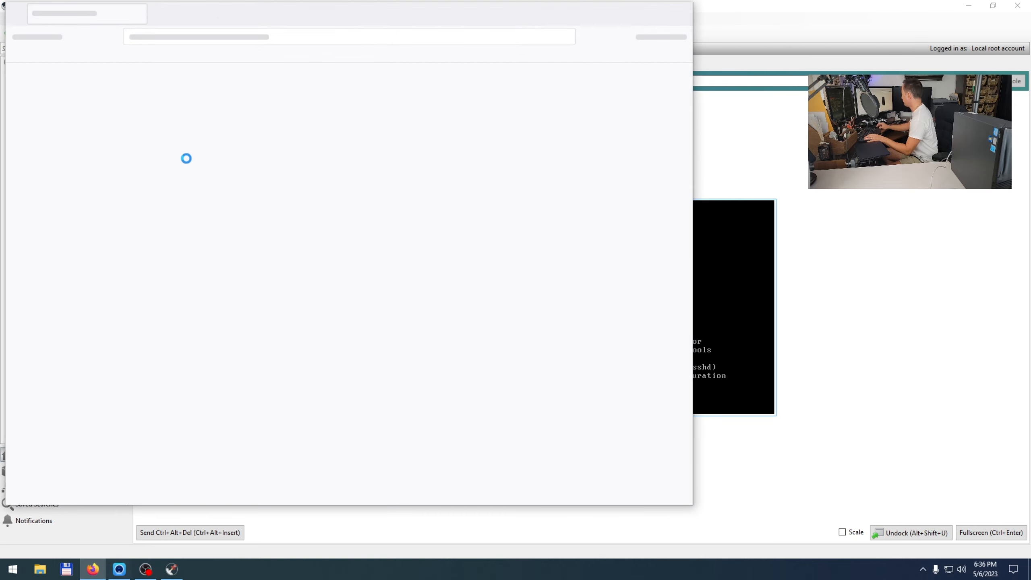
left_click(654, 15)
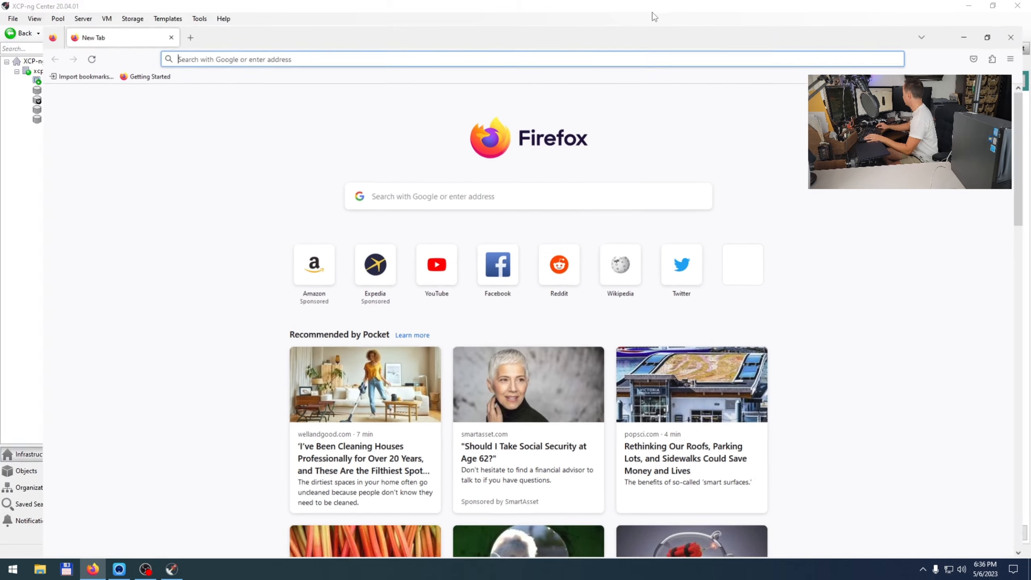
type("19")
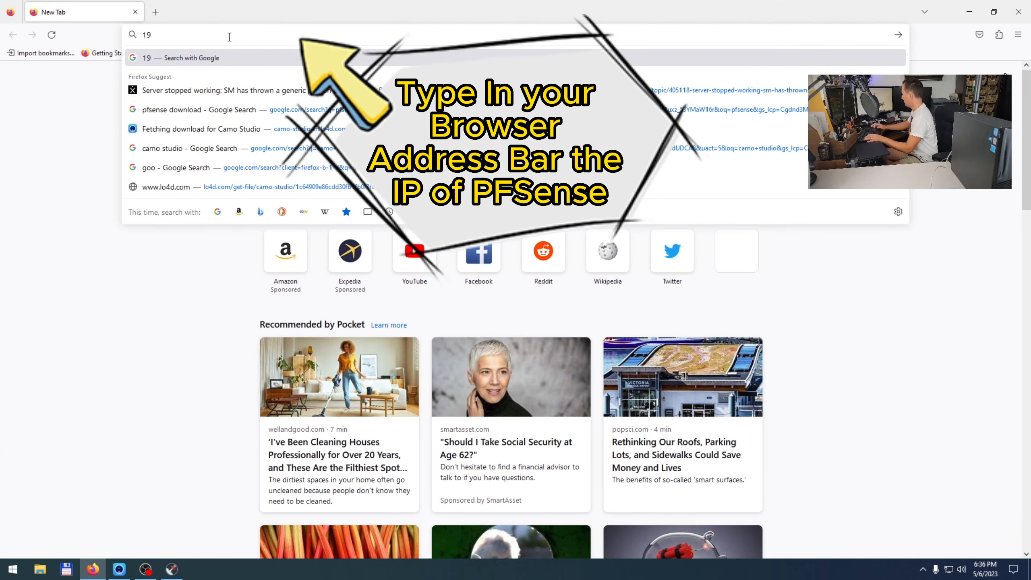
type("2.168.1.1")
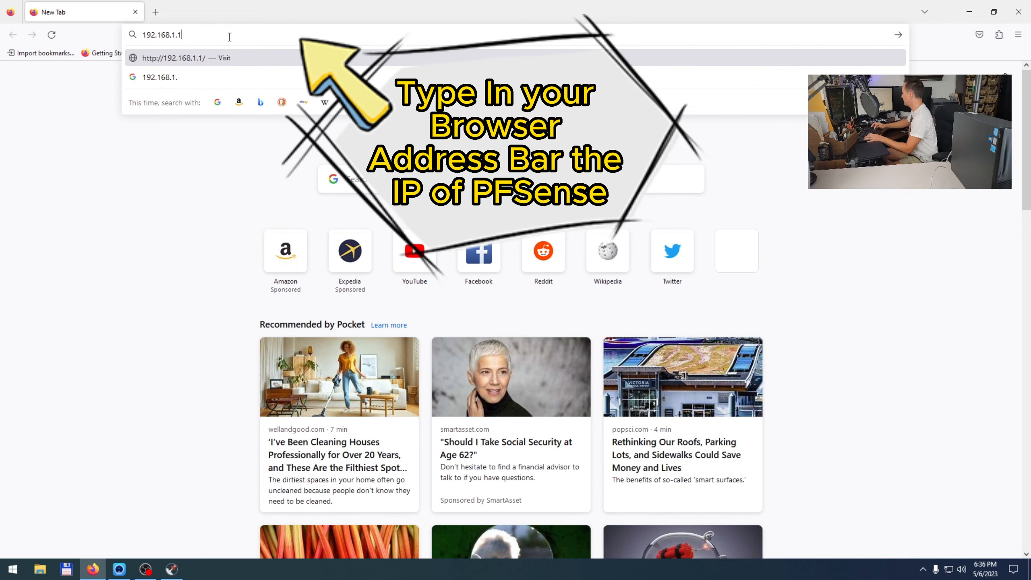
key("Return")
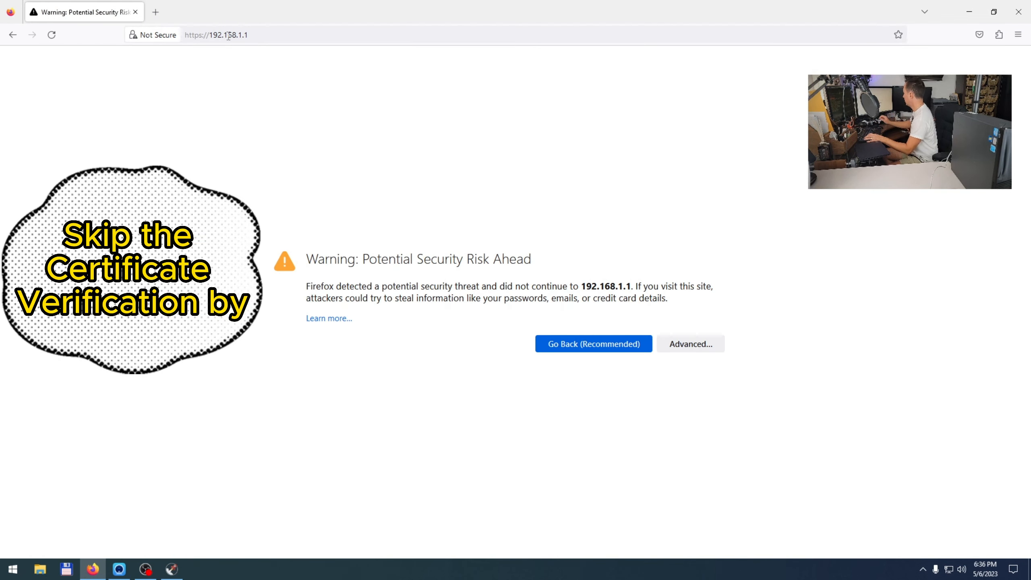
left_click(694, 346)
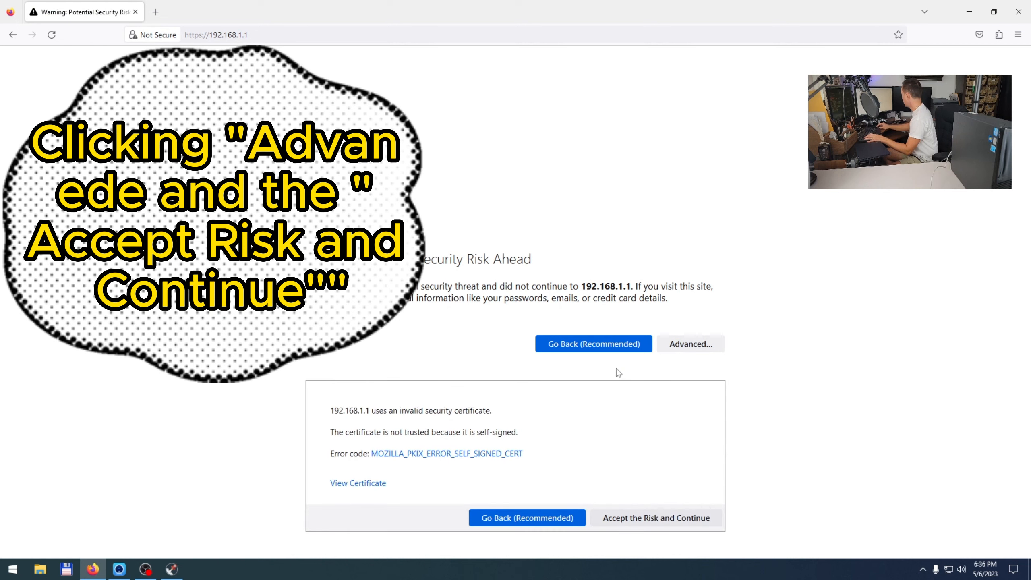
left_click(654, 517)
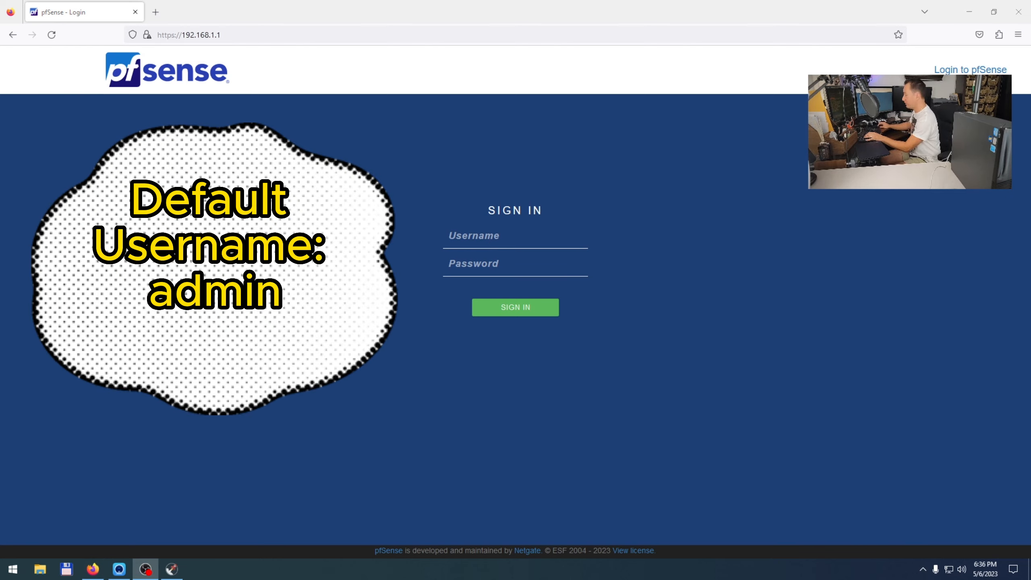
Step: Log in as admin with the default password and decline Firefox's offer to save the login
left_click(530, 245)
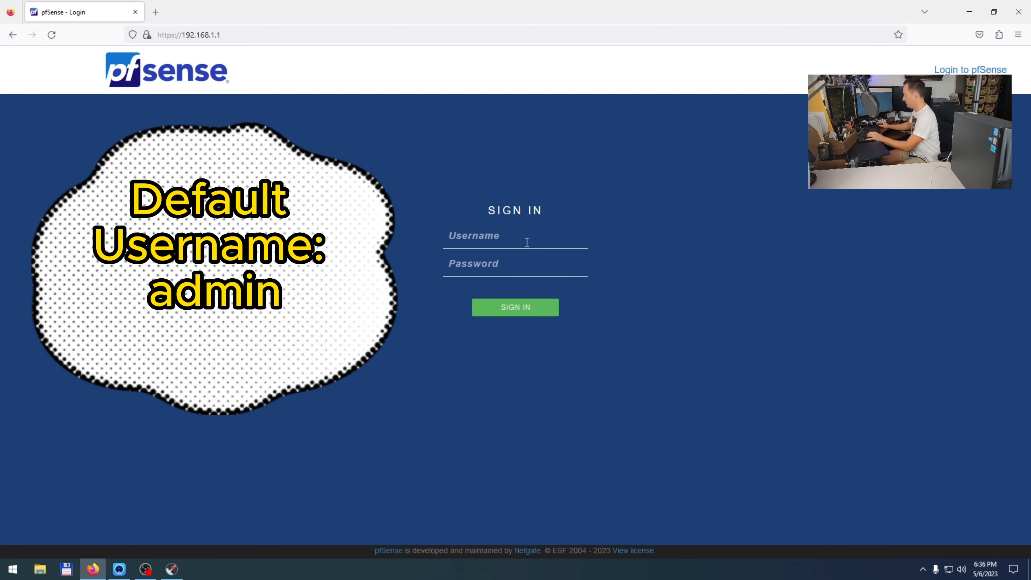
type("admin")
key("Tab")
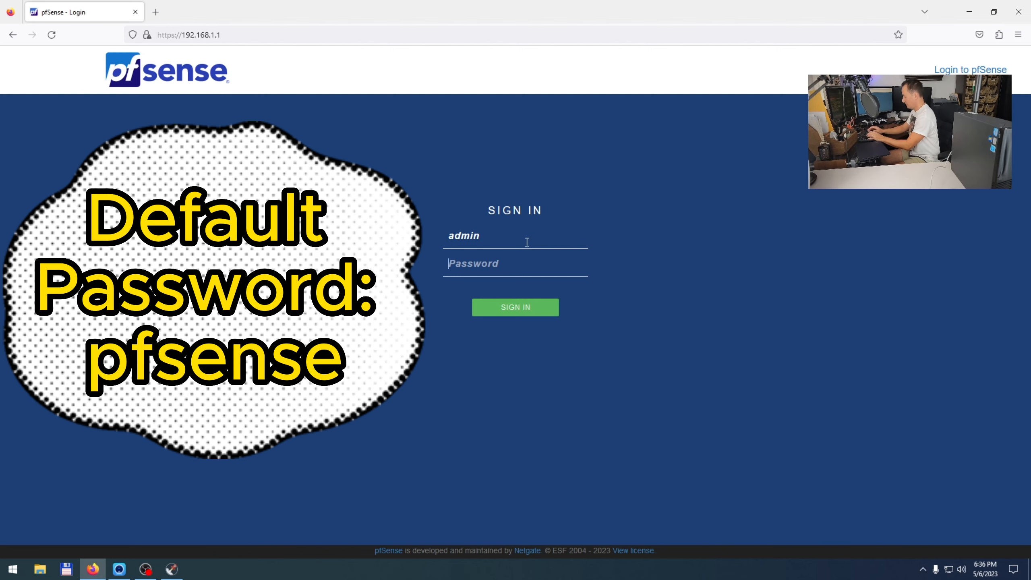
type("pfsense")
key("Return")
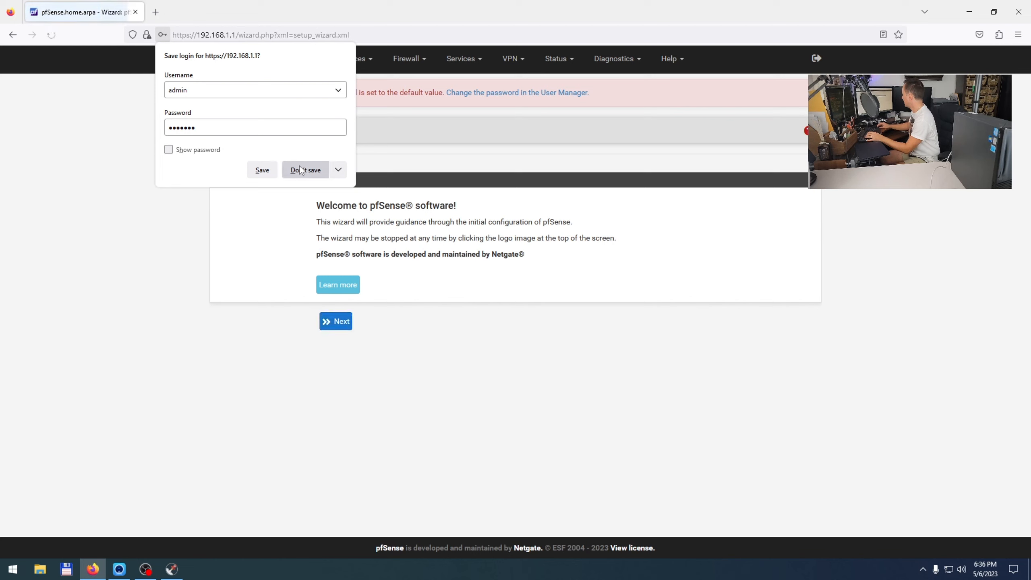
left_click(304, 170)
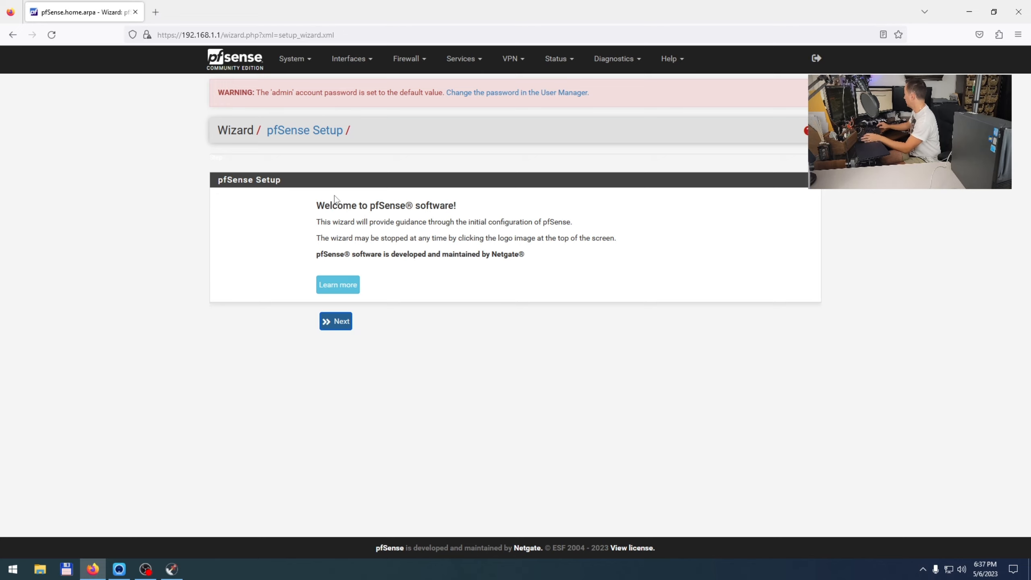
Step: Leave the wizard for the dashboard via the pfSense logo, accepting the copyright notices and closing the survey
left_click(302, 68)
left_click(300, 84)
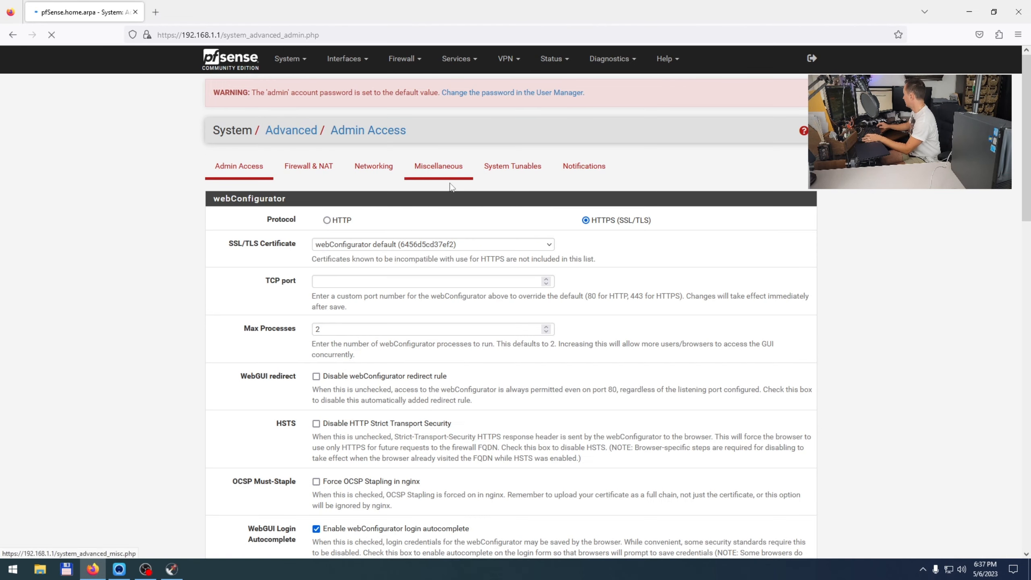
left_click(221, 61)
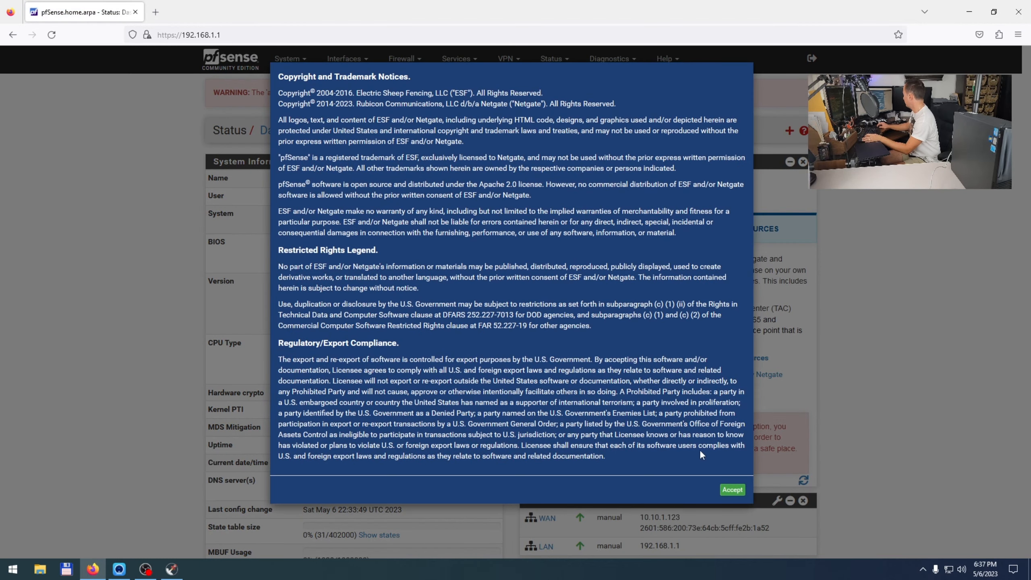
left_click(732, 489)
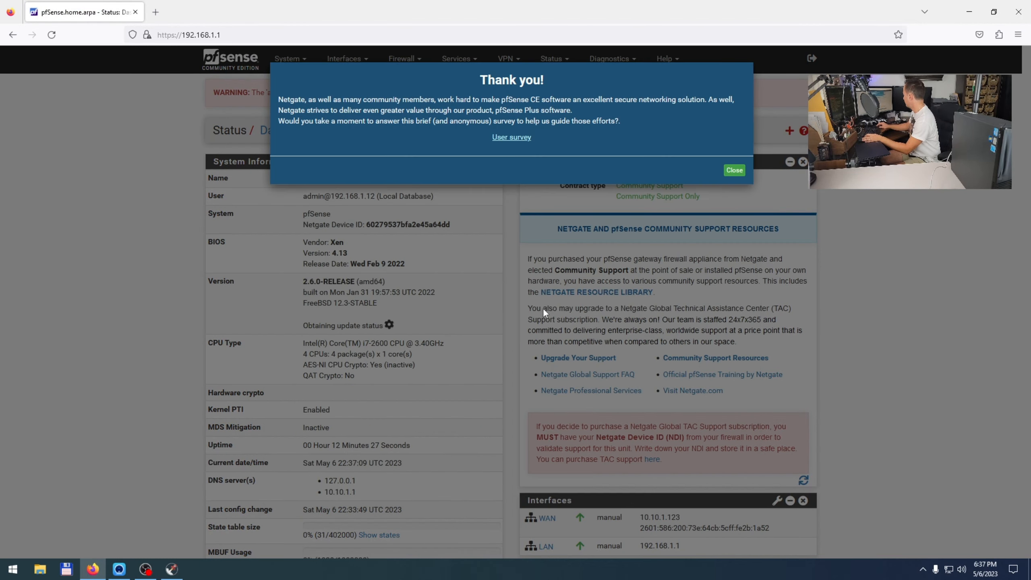
left_click(727, 173)
Step: Scroll down and check the WAN address 10.10.1.123 on the dashboard
scroll(650, 245, "down", 4)
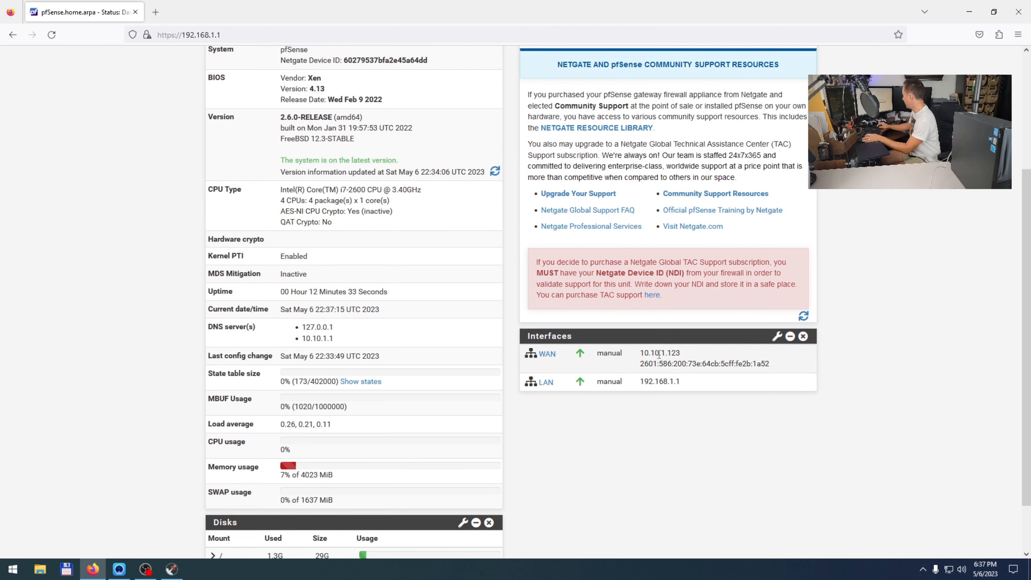
left_click_drag(649, 354, 688, 382)
left_click(688, 357)
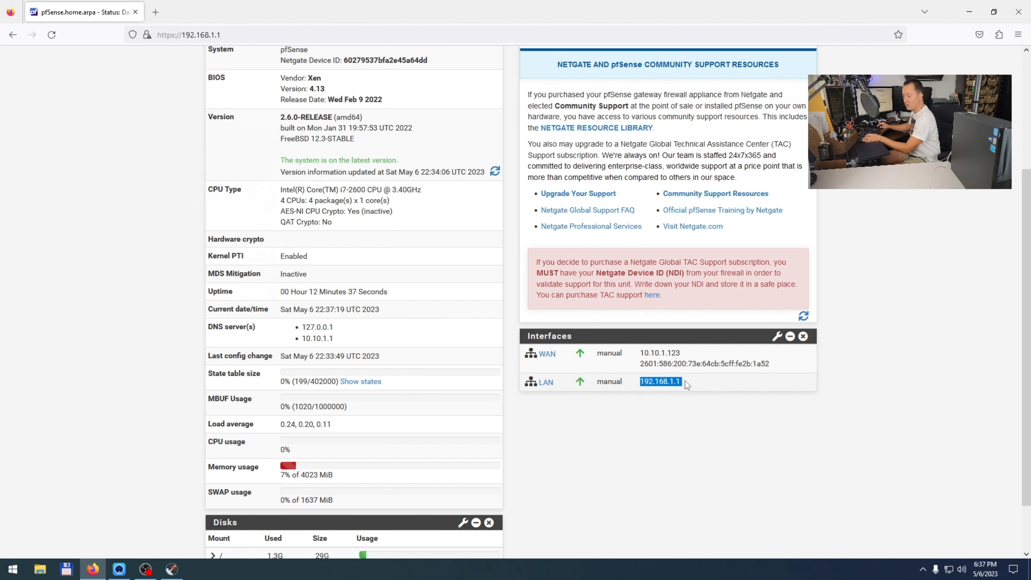